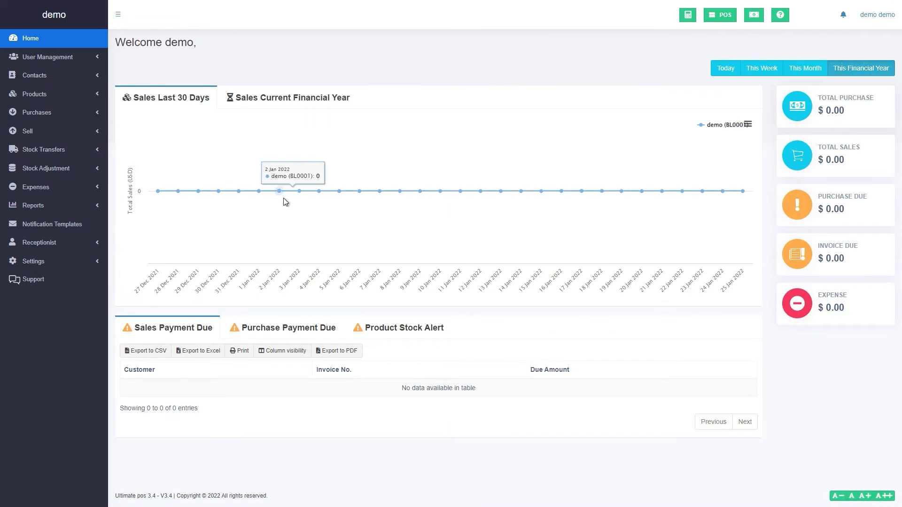
# In Business Settings, set Monday and Tuesday closing times to 06:00pm
pyautogui.click(47, 261)
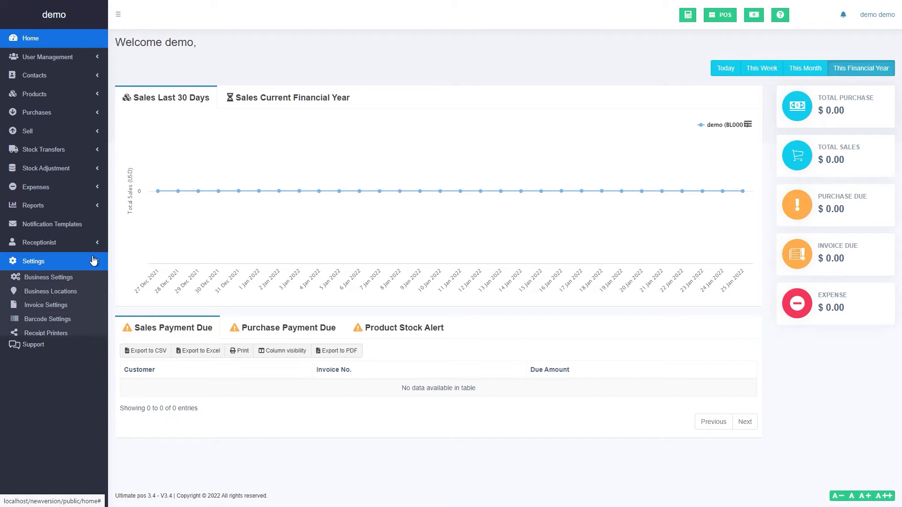
pyautogui.click(73, 278)
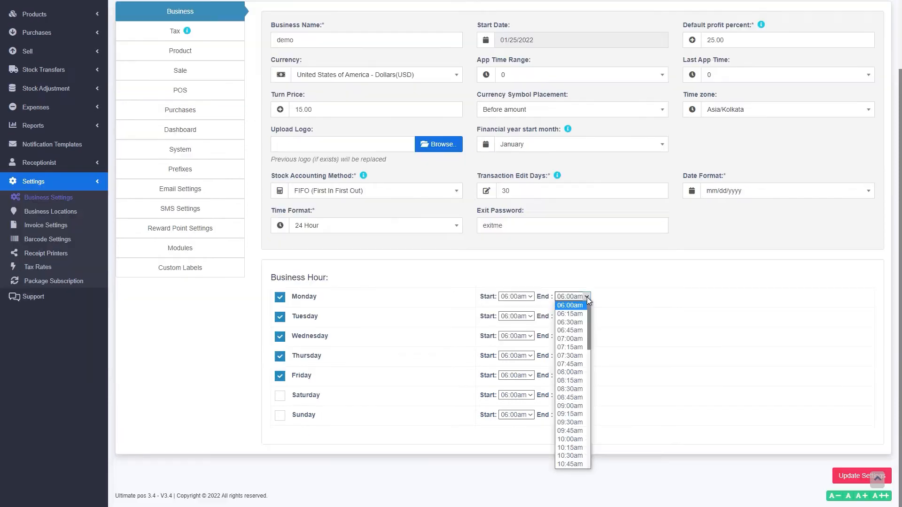
pyautogui.moveTo(587, 376); pyautogui.dragTo(292, 436)
pyautogui.click(571, 376)
pyautogui.click(587, 325)
pyautogui.click(585, 317)
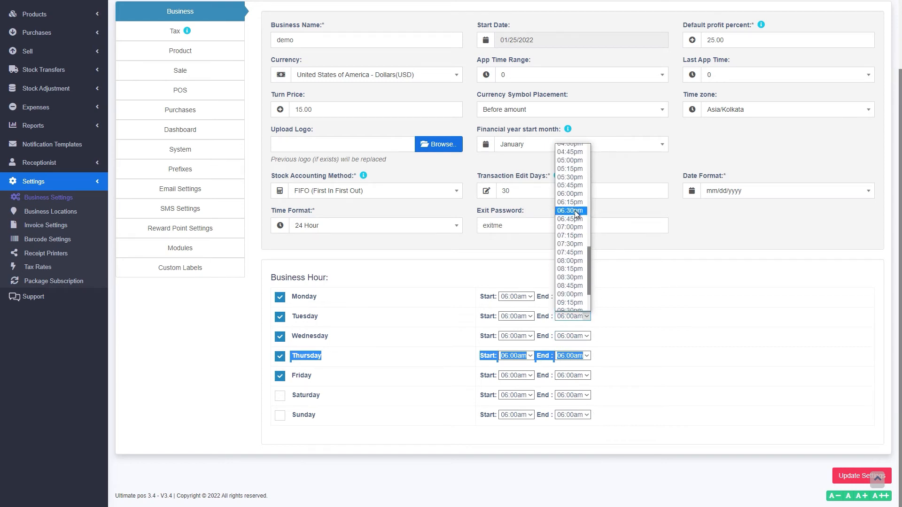
pyautogui.click(569, 193)
# Set Wednesday, Thursday and Friday closing times to 04:00pm
pyautogui.click(586, 336)
pyautogui.scroll(-10, 571, 281)
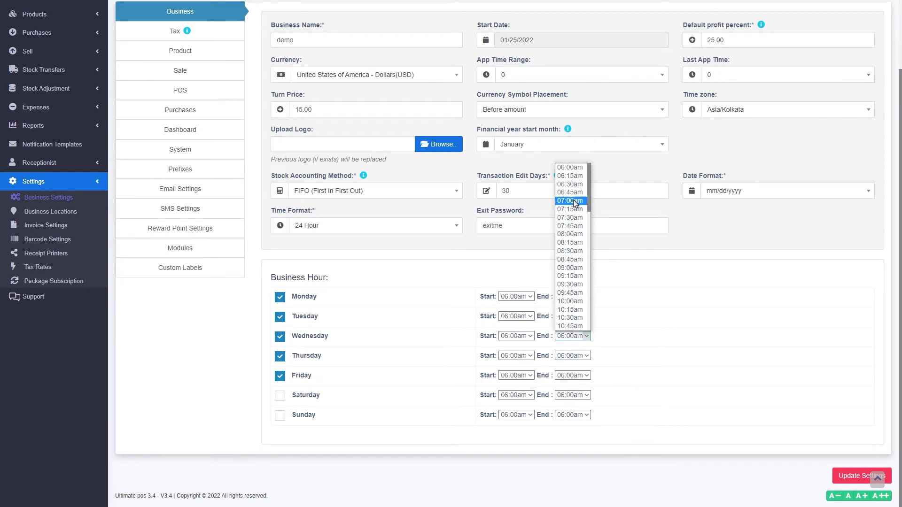
pyautogui.scroll(2, 573, 220)
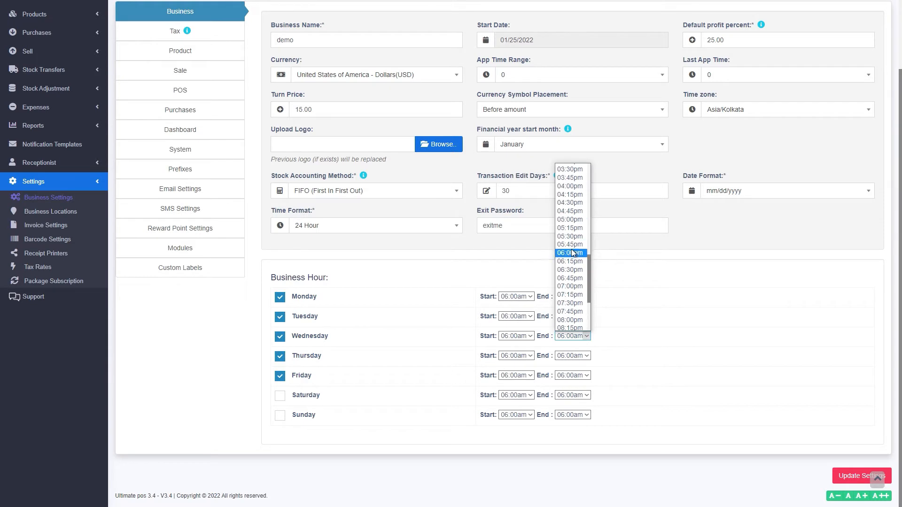
pyautogui.click(569, 188)
pyautogui.click(585, 358)
pyautogui.scroll(-8, 573, 291)
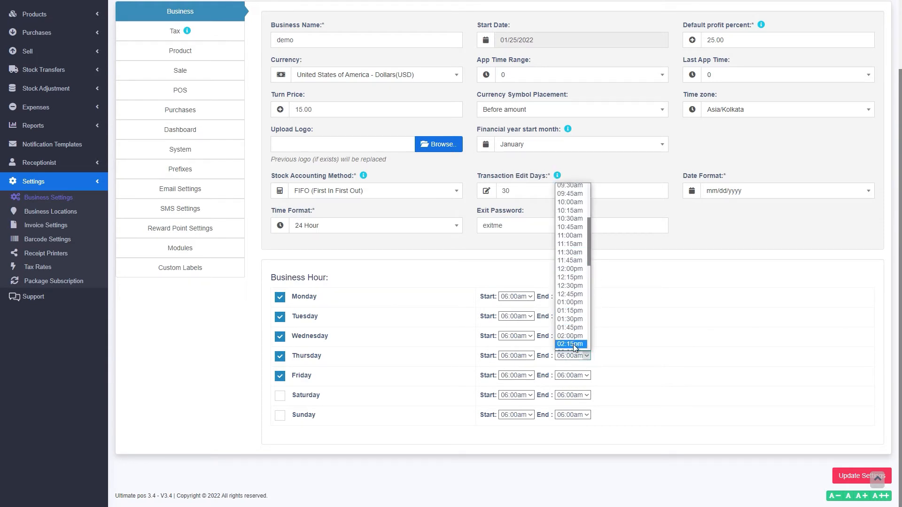
pyautogui.click(571, 225)
pyautogui.click(586, 376)
pyautogui.scroll(-5, 573, 291)
pyautogui.click(572, 324)
# Set Monday–Thursday opening times to 08:00am and Friday's to 07:45am
pyautogui.click(523, 299)
pyautogui.click(518, 375)
pyautogui.click(520, 318)
pyautogui.scroll(-1, 519, 197)
pyautogui.click(518, 193)
pyautogui.click(519, 336)
pyautogui.scroll(-1, 517, 212)
pyautogui.click(516, 209)
pyautogui.click(516, 356)
pyautogui.click(514, 281)
pyautogui.click(515, 376)
pyautogui.click(507, 250)
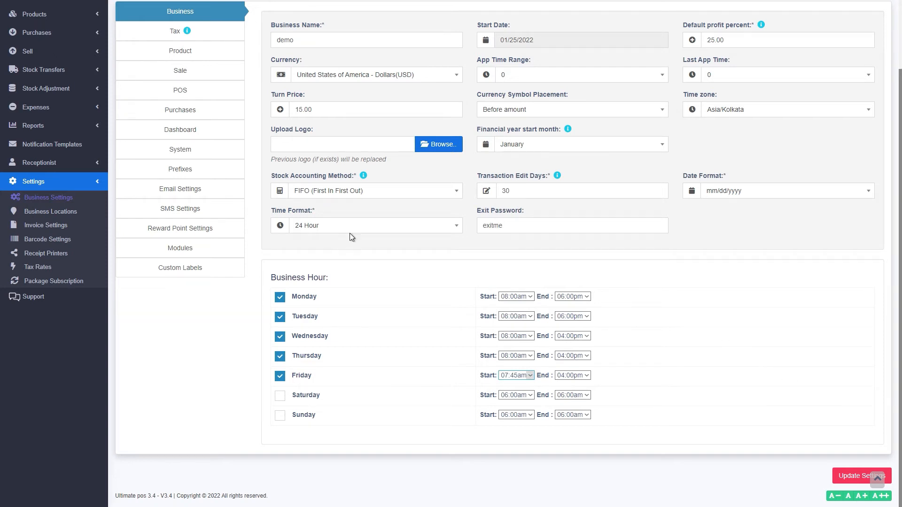
pyautogui.scroll(2, 328, 244)
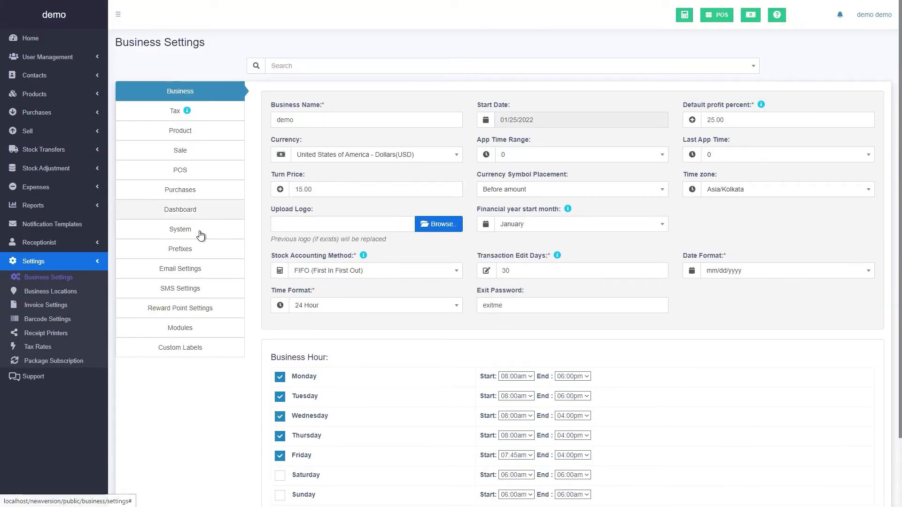
# Turn off brands in Product settings, then review the Sale and POS settings before moving to Modules
pyautogui.click(181, 129)
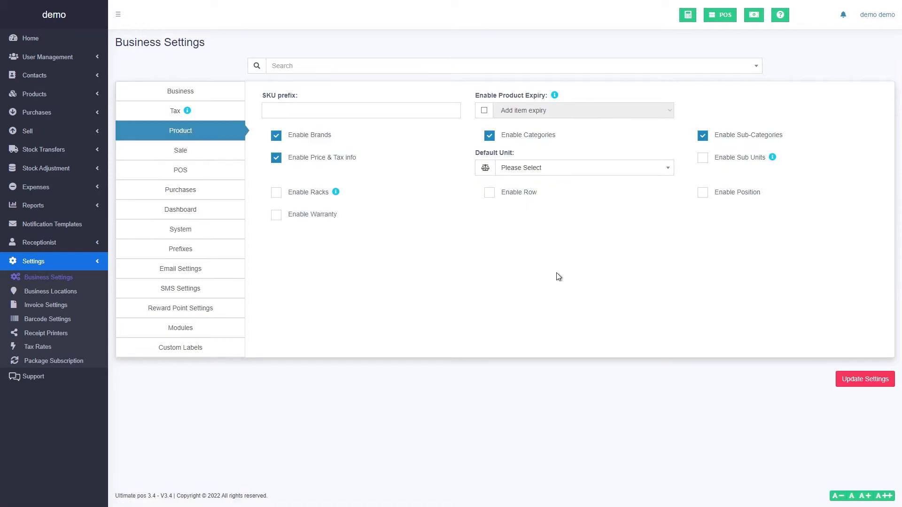
pyautogui.click(302, 139)
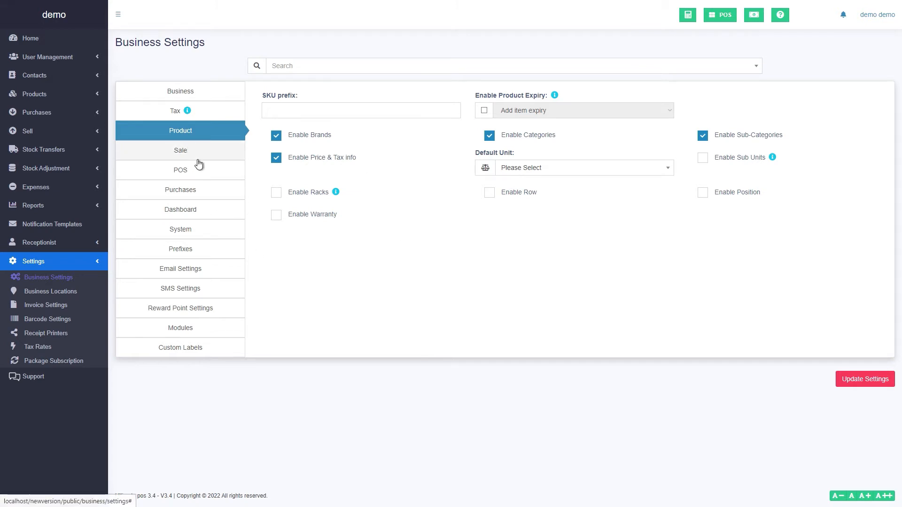
pyautogui.click(198, 161)
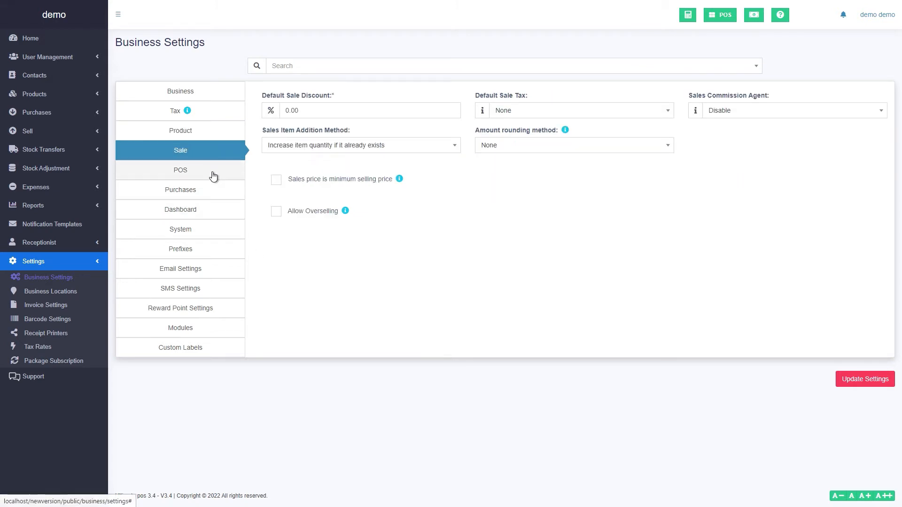
pyautogui.click(213, 174)
pyautogui.scroll(-3, 225, 374)
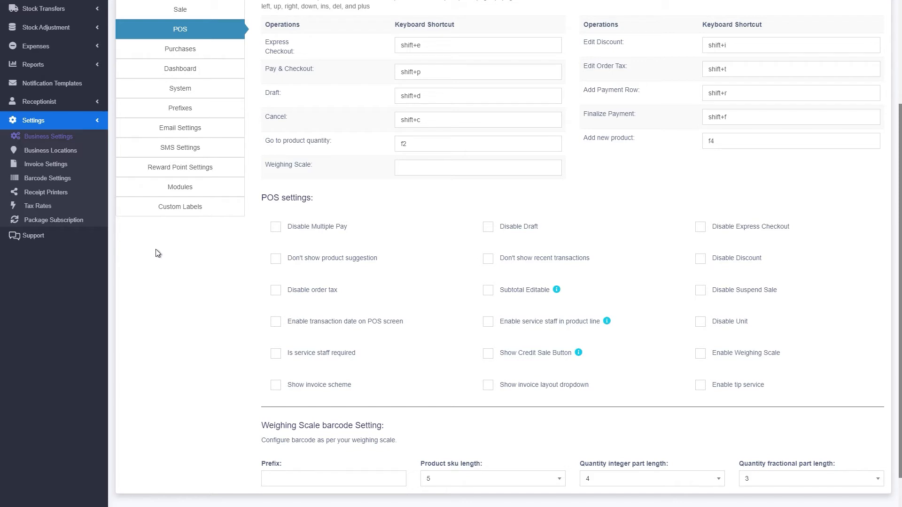
pyautogui.click(180, 187)
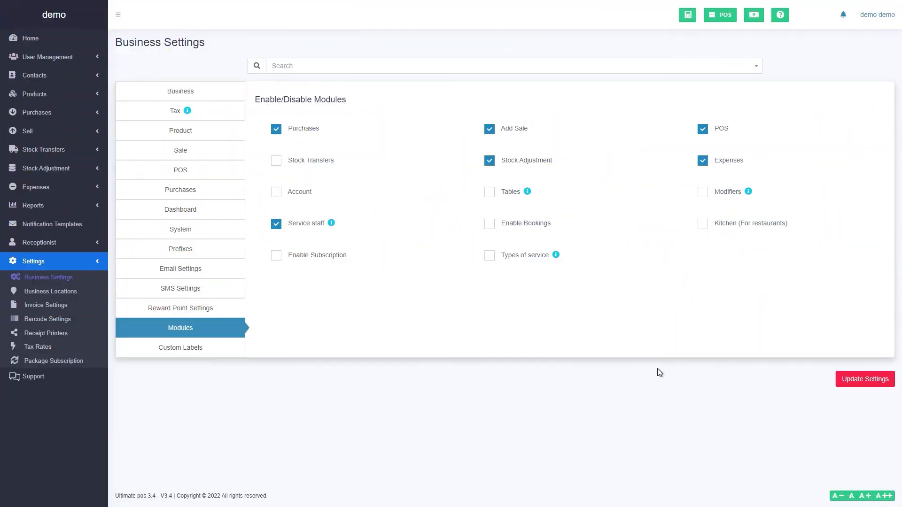
# Go to the Roles page under User Management
pyautogui.click(48, 57)
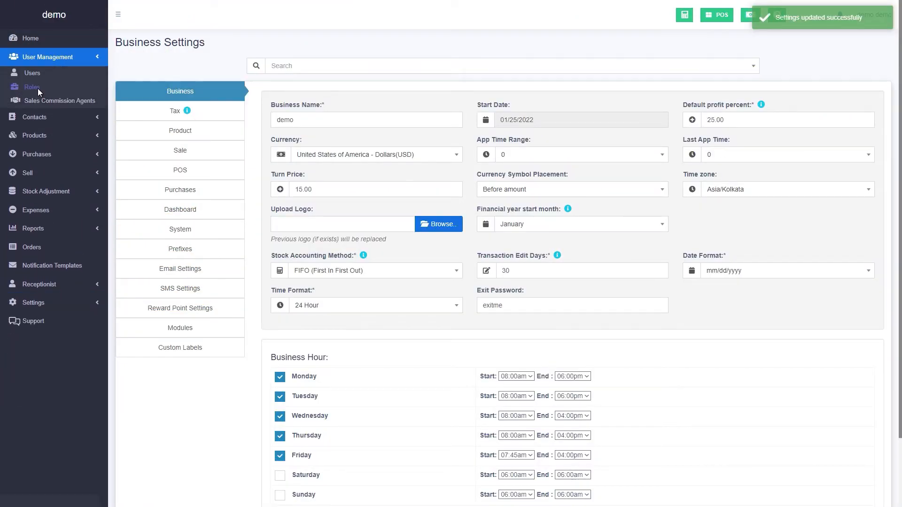
pyautogui.click(32, 87)
# Add a role named 'Staff', flag it as service staff, and save it
pyautogui.click(173, 88)
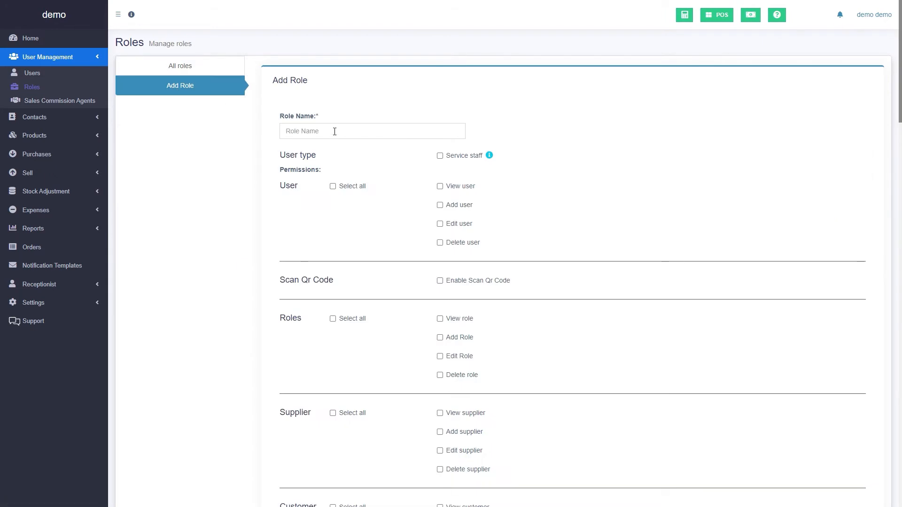
pyautogui.click(335, 133)
pyautogui.write('Sta')
pyautogui.press('Escape')
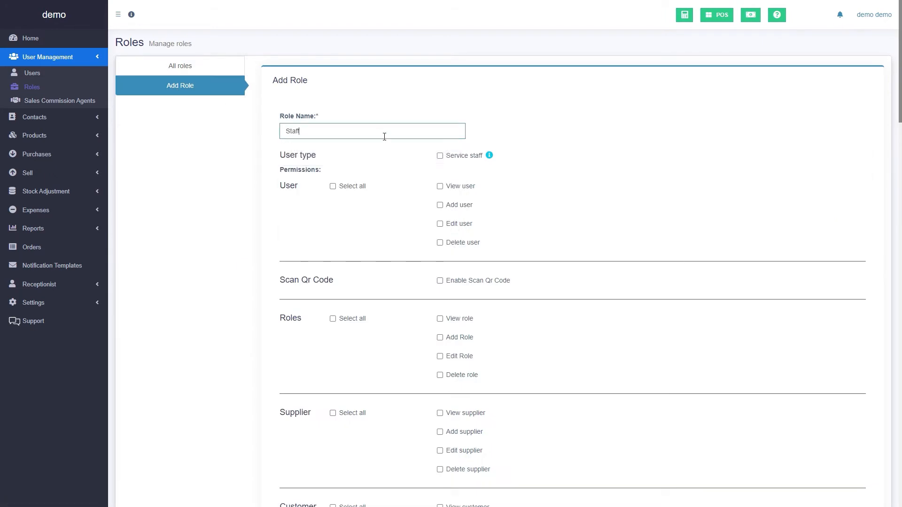
pyautogui.write('ff')
pyautogui.click(440, 155)
pyautogui.scroll(-5, 455, 237)
pyautogui.scroll(-20, 452, 325)
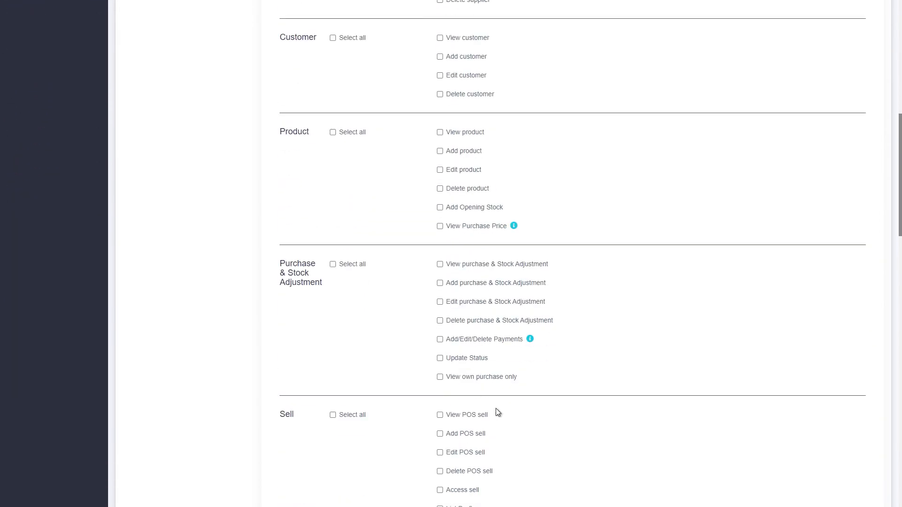
pyautogui.scroll(-3, 840, 488)
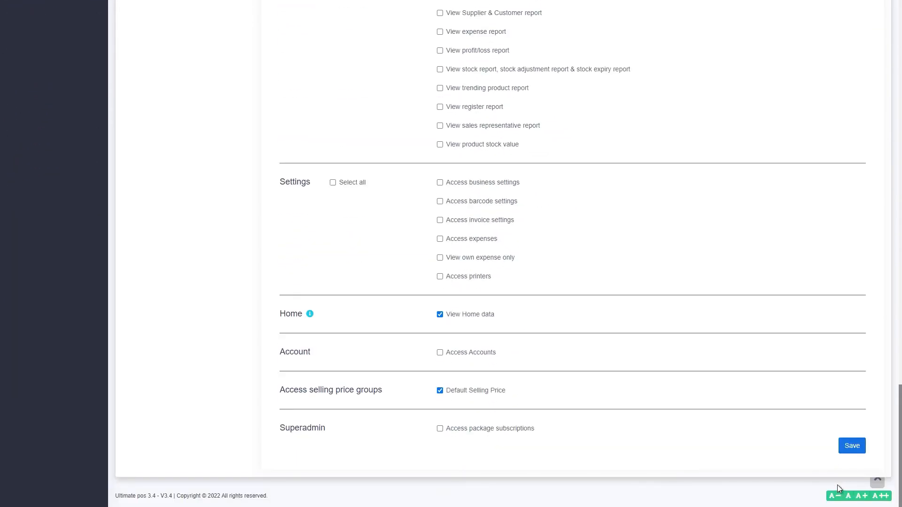
pyautogui.click(852, 446)
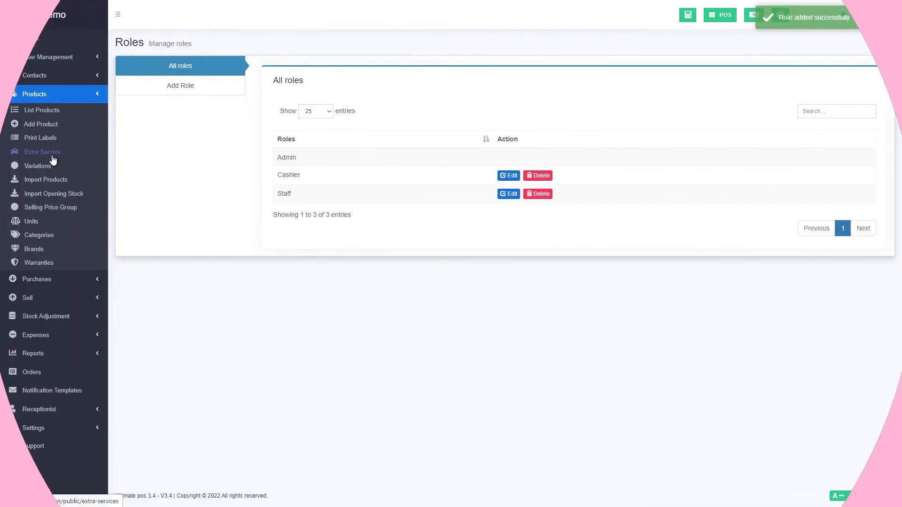
# Start a new extra service named 'Extra Service' with unit Pieces, no stock management and a 5-minute duration
pyautogui.click(43, 152)
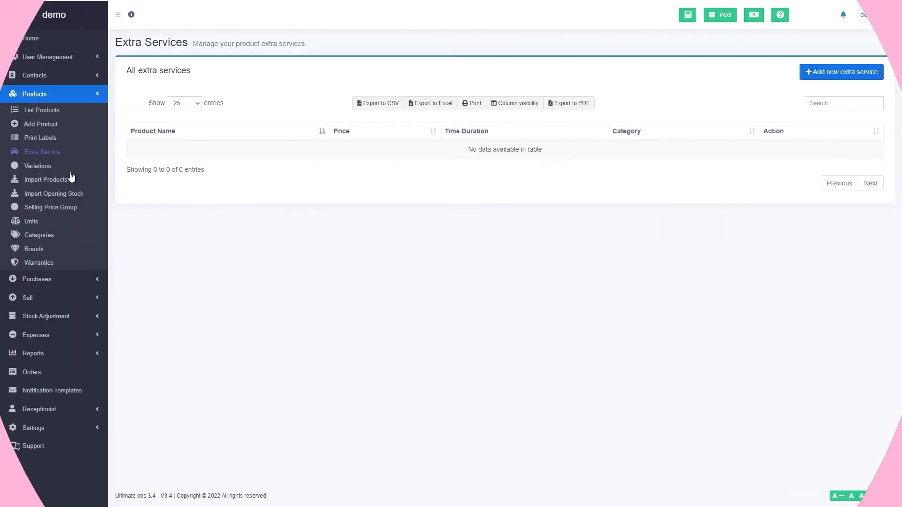
pyautogui.click(836, 71)
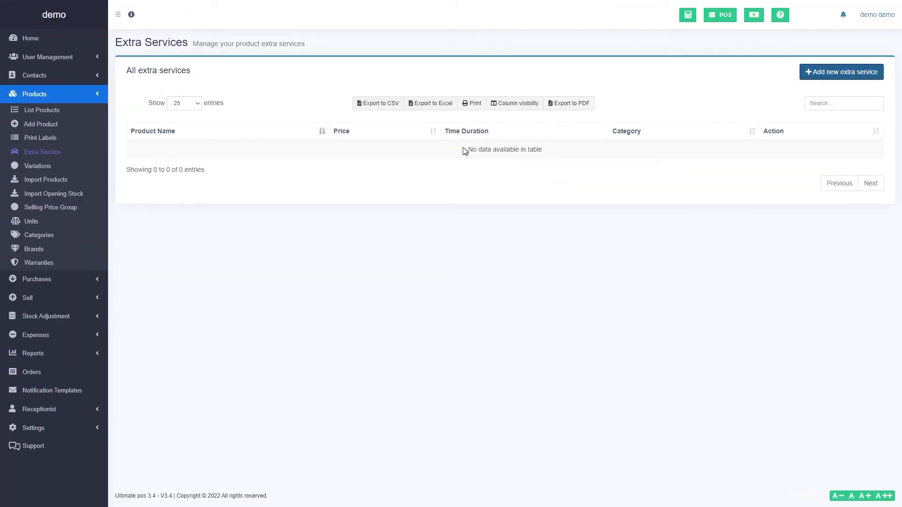
pyautogui.click(195, 84)
pyautogui.write('E')
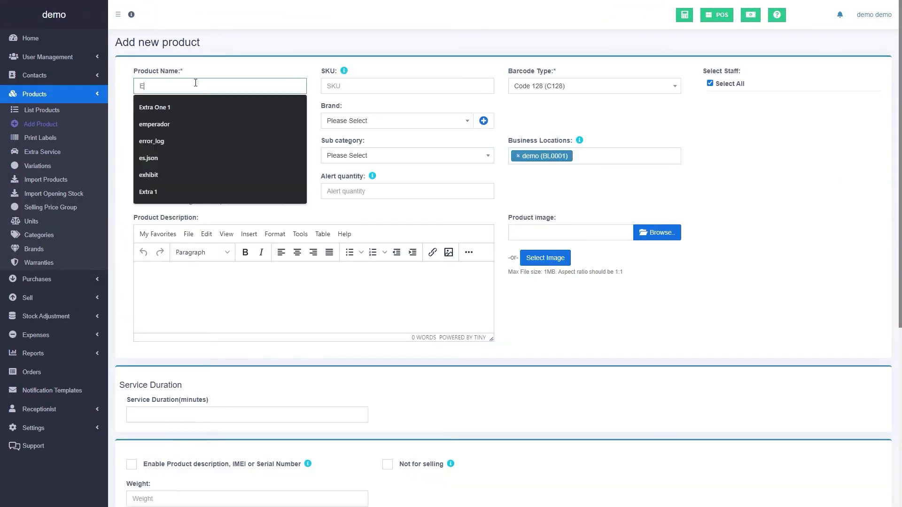
pyautogui.write('xtra Service')
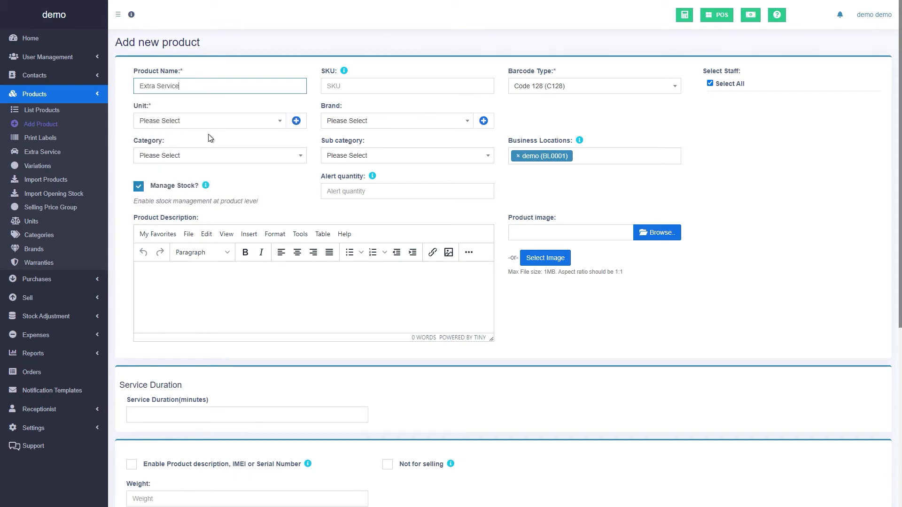
pyautogui.click(175, 186)
pyautogui.click(247, 123)
pyautogui.click(237, 150)
pyautogui.click(190, 410)
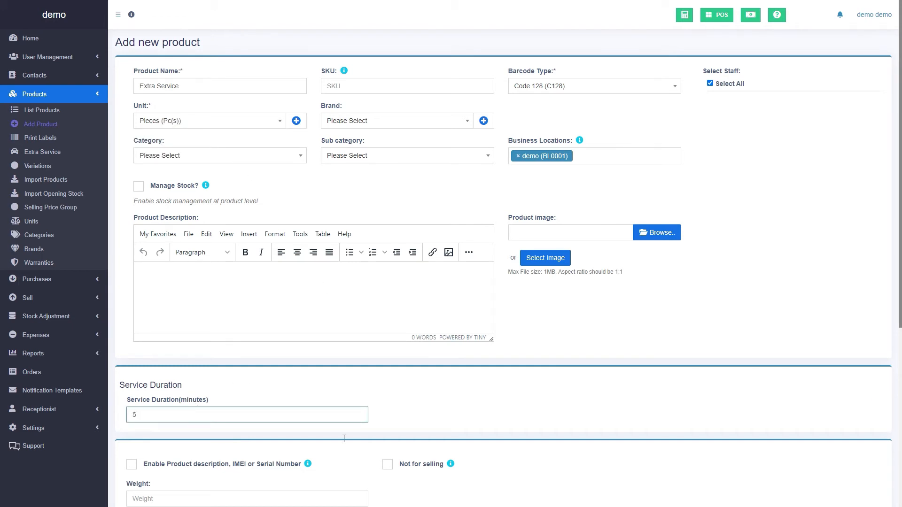
pyautogui.click(572, 424)
# Choose the feet-with-flower picture as the service image
pyautogui.scroll(-3, 575, 415)
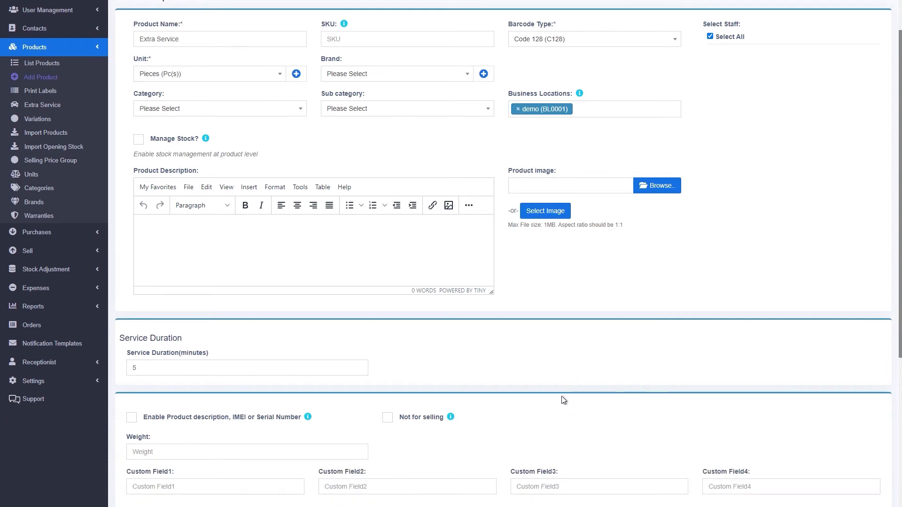
pyautogui.click(545, 117)
pyautogui.click(482, 231)
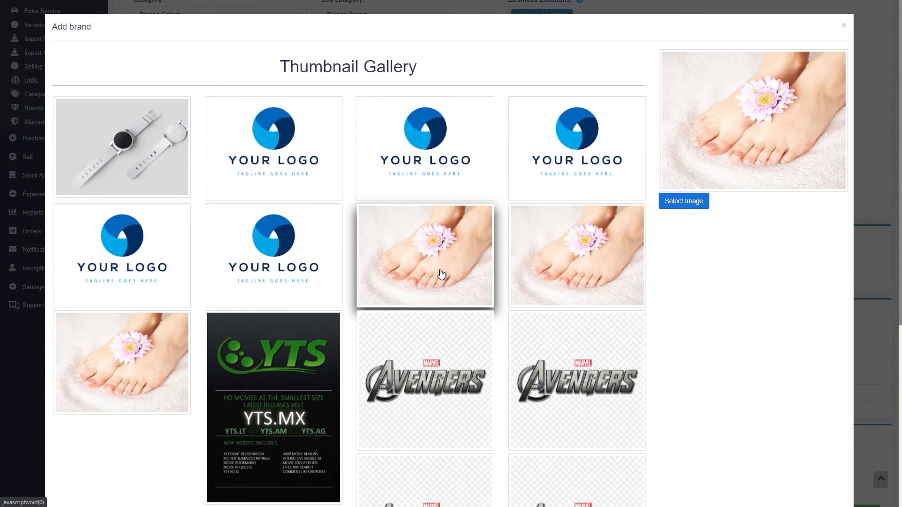
pyautogui.click(683, 202)
pyautogui.scroll(-3, 534, 417)
pyautogui.scroll(-1, 535, 418)
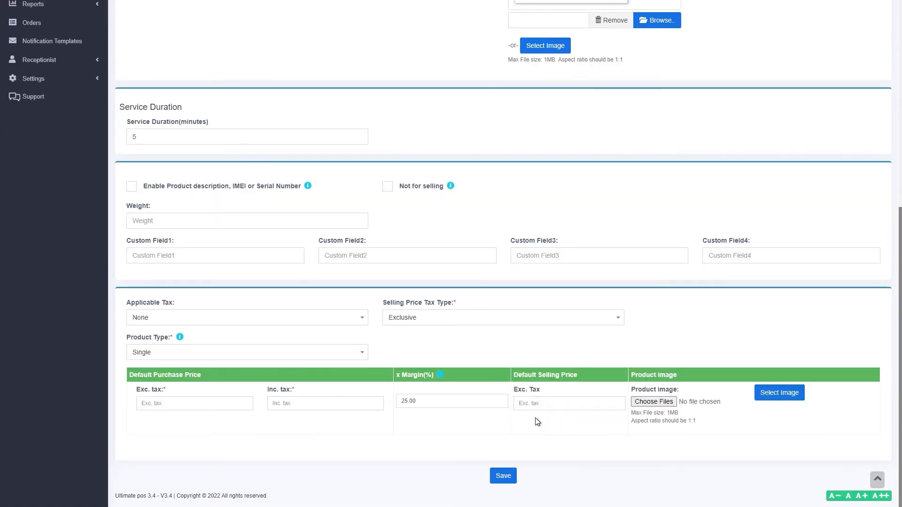
# Enter a purchase price of 5 excluding tax and save the extra service
pyautogui.click(207, 405)
pyautogui.write('5')
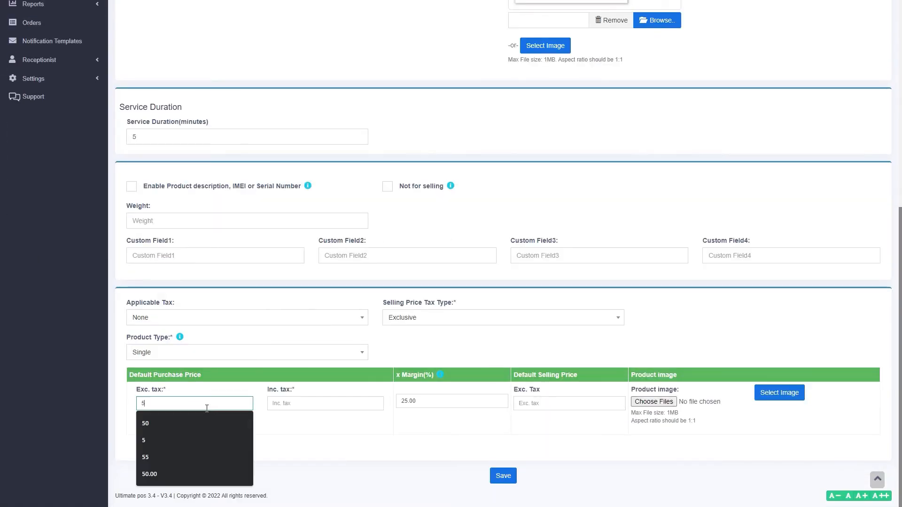
pyautogui.click(316, 454)
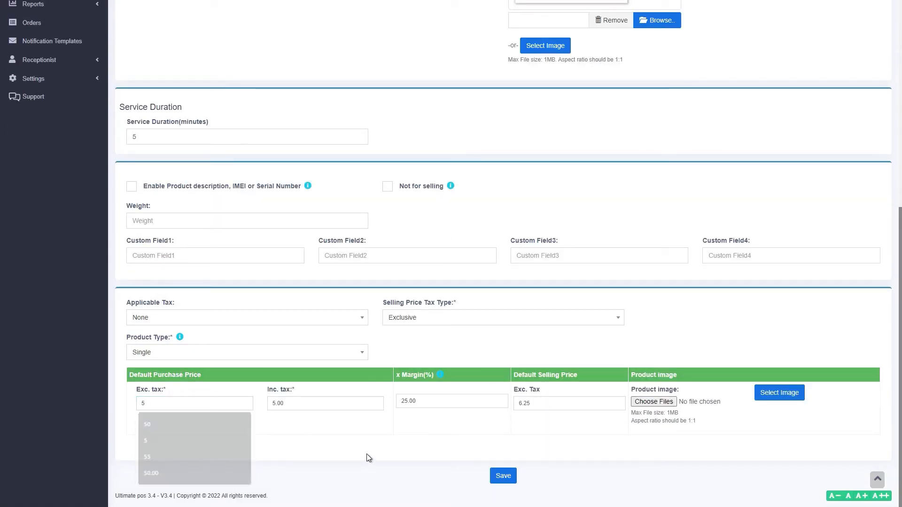
pyautogui.click(503, 475)
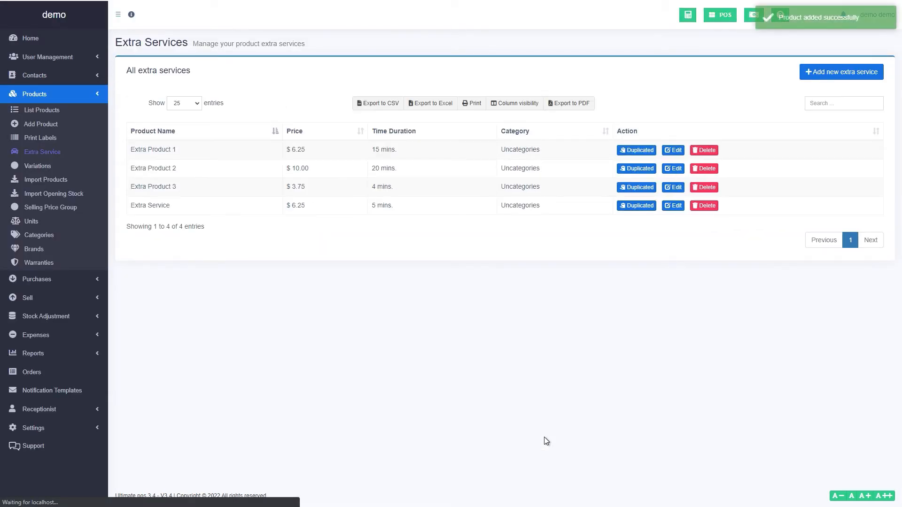
pyautogui.click(57, 57)
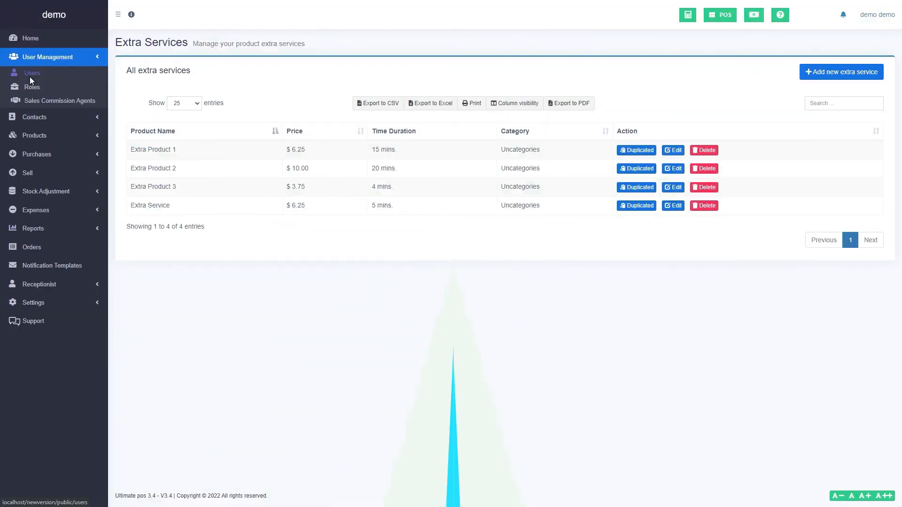
# Start a new user with prefix Mr and fill in the first name, last name and e-mail
pyautogui.click(29, 76)
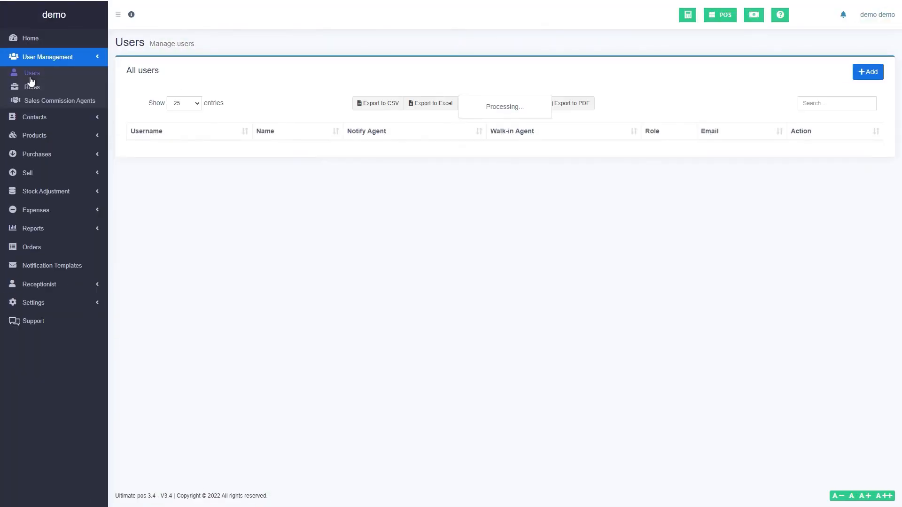
pyautogui.click(864, 73)
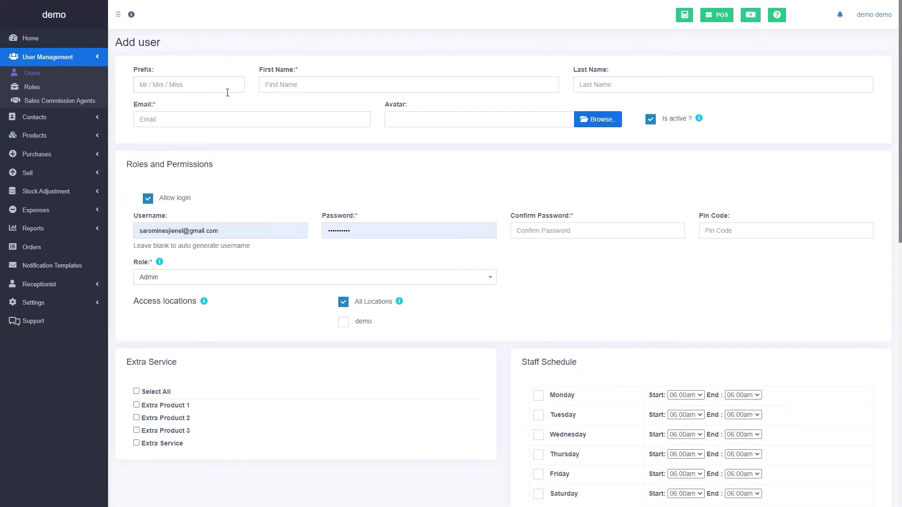
pyautogui.click(197, 85)
pyautogui.click(218, 107)
pyautogui.click(292, 86)
pyautogui.write('Demo user')
pyautogui.press('Tab')
pyautogui.write('thedemo')
pyautogui.press('Tab')
pyautogui.write('thede')
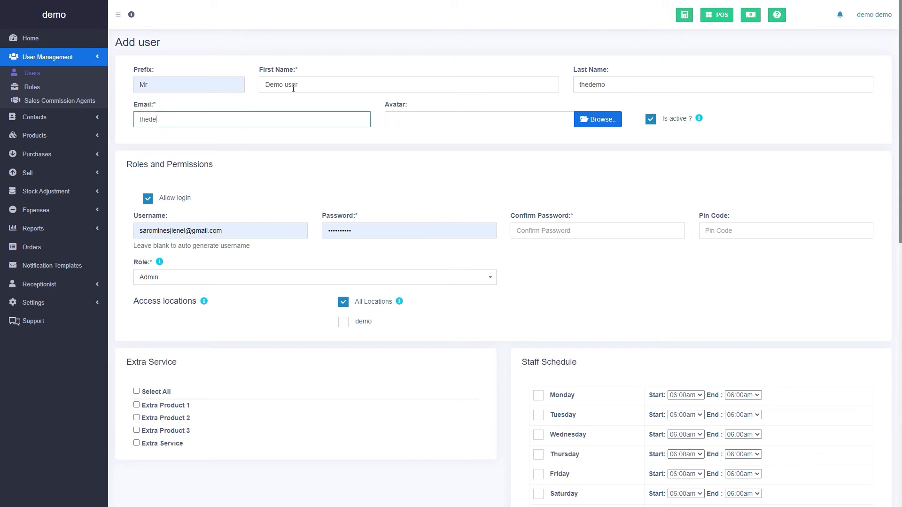
pyautogui.write('mo@gmial.ocm')
# Replace the autofilled username, enter and confirm the password, set the PIN, and choose role Staff
pyautogui.scroll(-2, 293, 88)
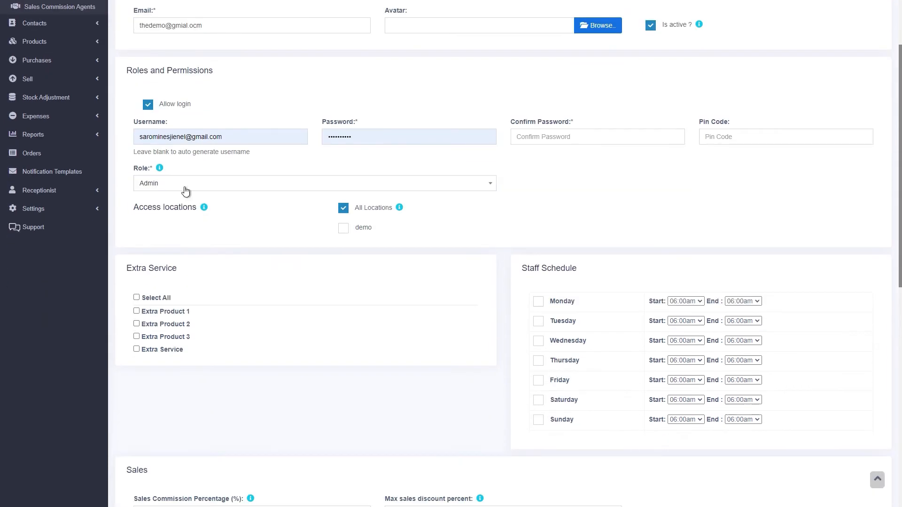
pyautogui.click(262, 137)
pyautogui.hotkey('ctrl', 'a')
pyautogui.write('demo')
pyautogui.write('username')
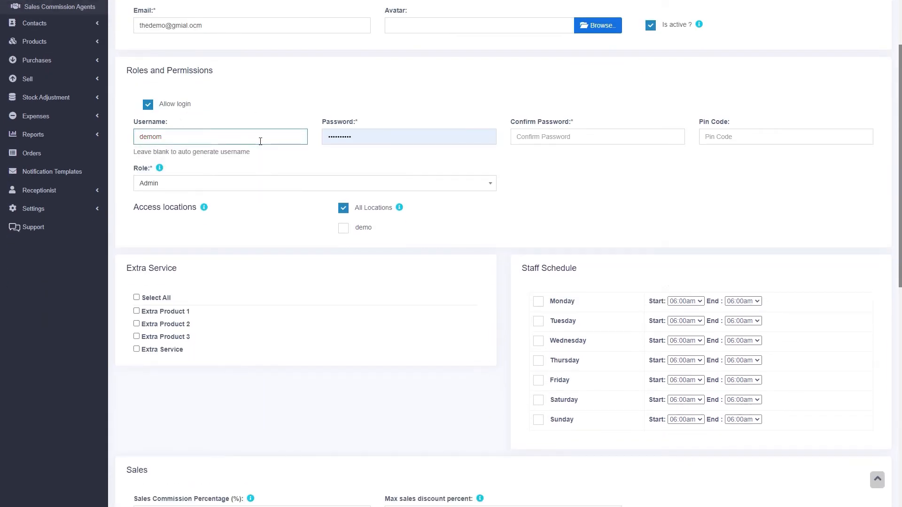
pyautogui.press('Tab')
pyautogui.write('123456')
pyautogui.press('Tab')
pyautogui.write('123456')
pyautogui.press('Tab')
pyautogui.write('12345')
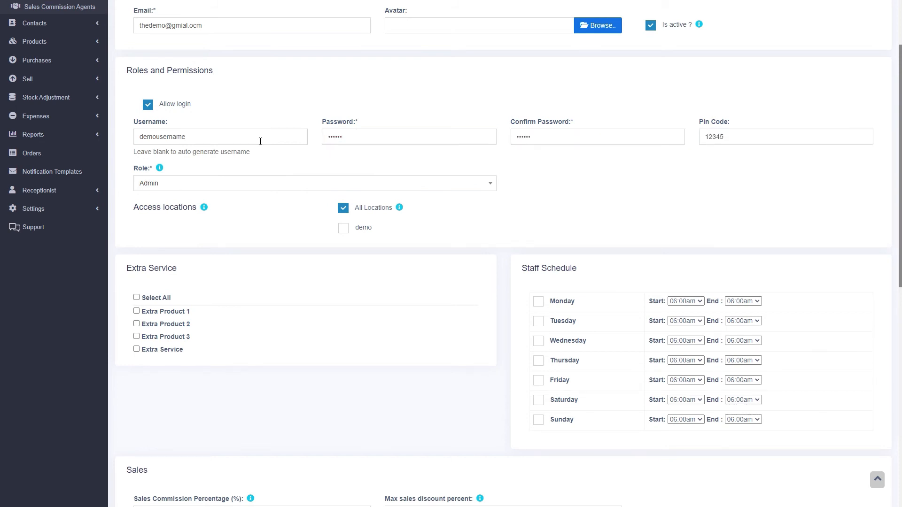
pyautogui.click(165, 190)
pyautogui.click(165, 228)
pyautogui.scroll(2, 288, 398)
pyautogui.scroll(-1, 226, 376)
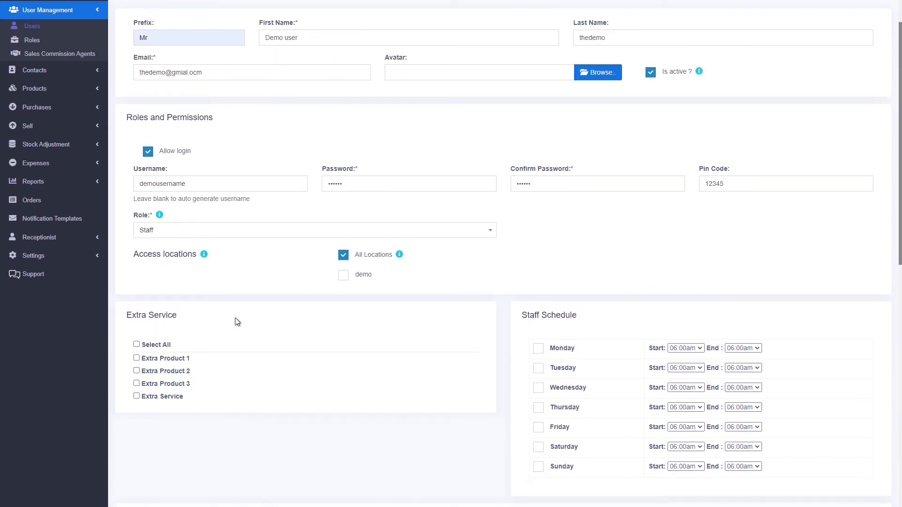
# Give the user Extra Products 1 and 3, leaving out Extra Product 2 and Extra Service
pyautogui.click(151, 348)
pyautogui.click(157, 374)
pyautogui.click(171, 399)
pyautogui.scroll(-1, 438, 439)
# Schedule Monday 08:00am–06:15pm and Tuesday 08:15am–07:15pm
pyautogui.click(539, 301)
pyautogui.click(559, 324)
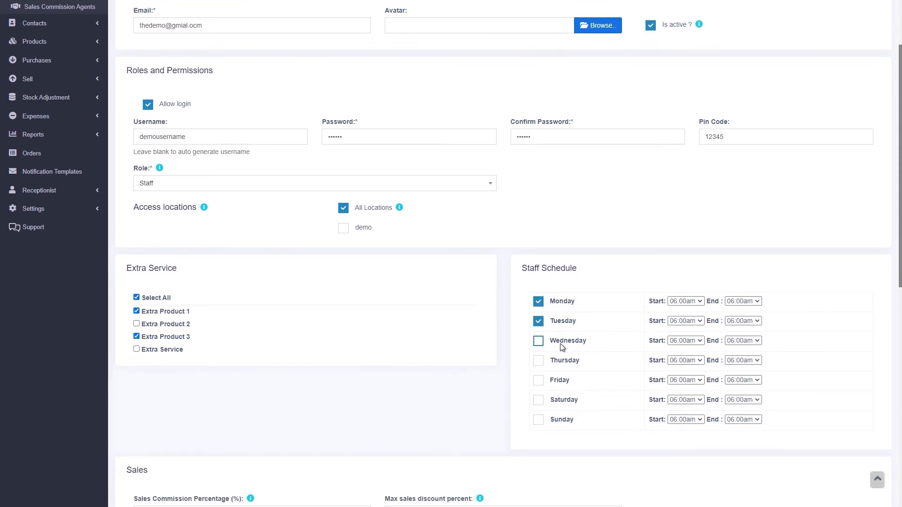
pyautogui.click(742, 301)
pyautogui.click(741, 451)
pyautogui.click(685, 301)
pyautogui.click(683, 377)
pyautogui.click(741, 321)
pyautogui.scroll(-6, 740, 296)
pyautogui.click(740, 295)
pyautogui.click(686, 320)
pyautogui.click(685, 228)
# Schedule Wednesday 09:15am–04:00pm, set Thursday's shift times, and save the user
pyautogui.click(742, 341)
pyautogui.scroll(-5, 741, 291)
pyautogui.click(740, 288)
pyautogui.click(685, 340)
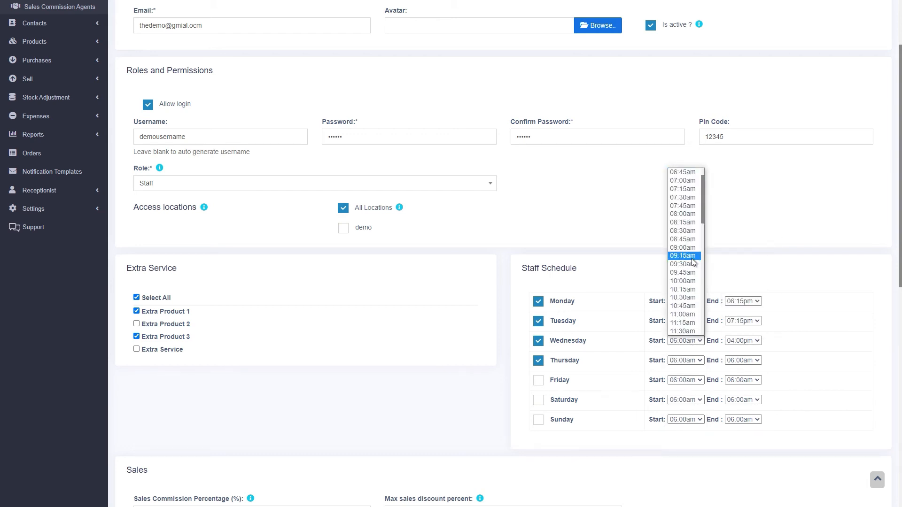
pyautogui.click(683, 275)
pyautogui.click(740, 351)
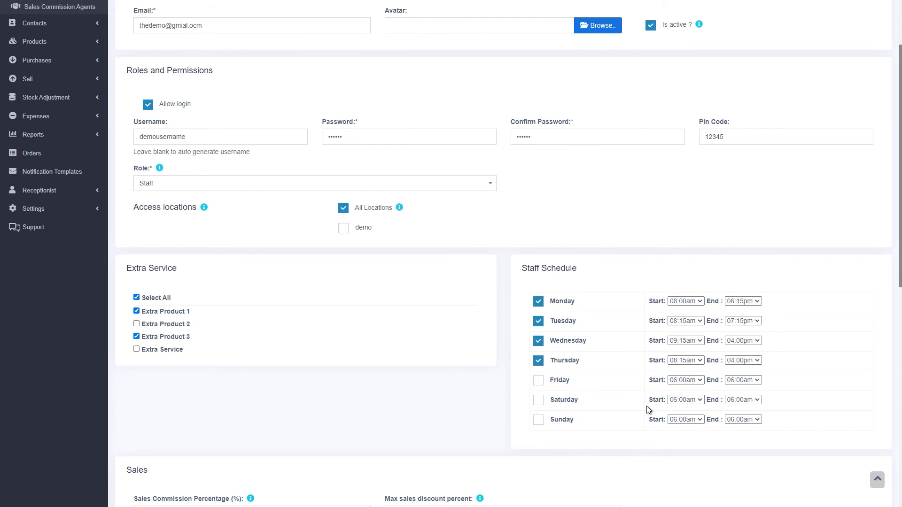
pyautogui.scroll(-10, 705, 423)
pyautogui.click(876, 475)
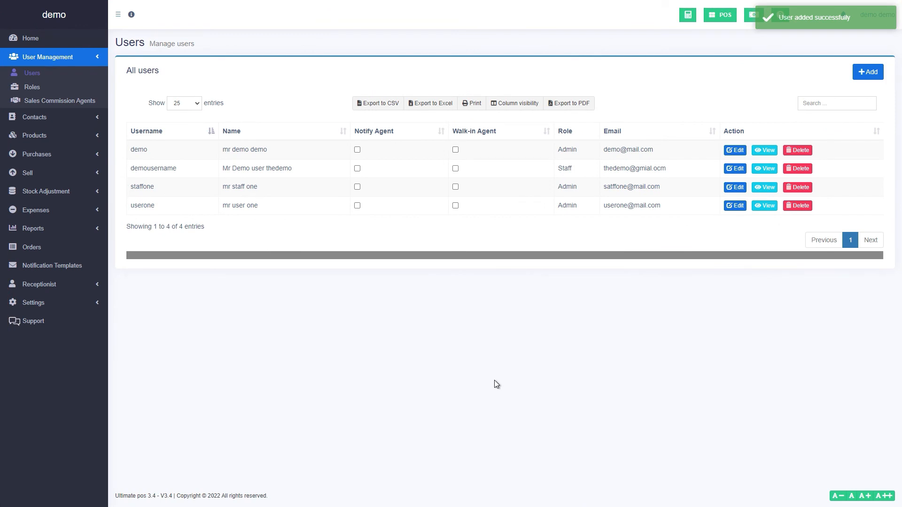
# Start a product named 'new product' with unit Pieces and stock management turned off
pyautogui.click(66, 136)
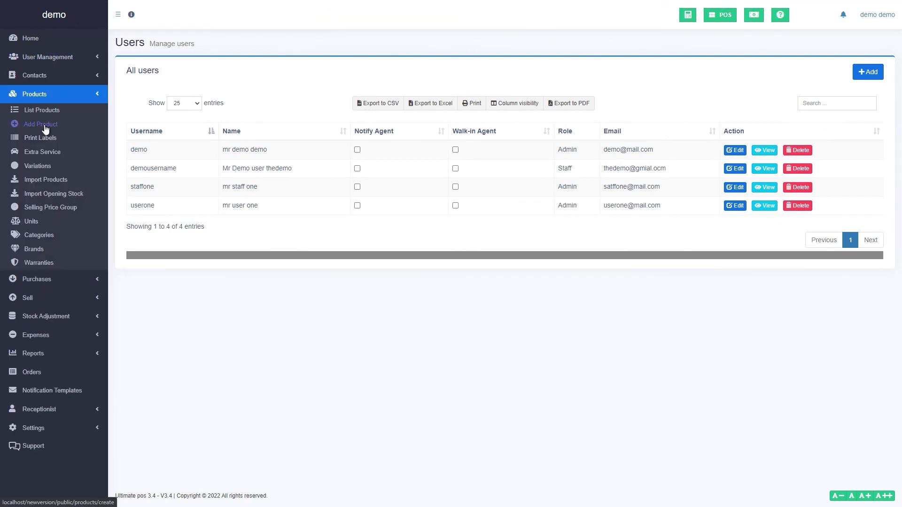
pyautogui.click(44, 125)
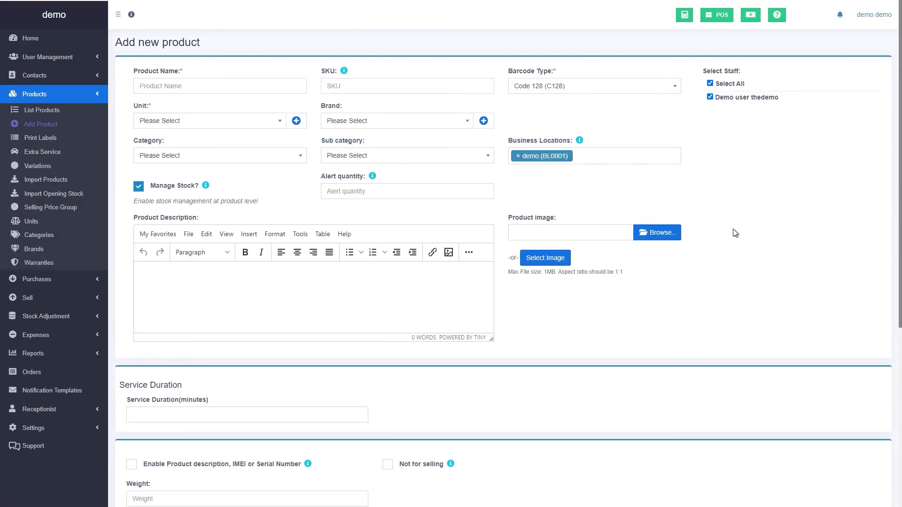
pyautogui.click(218, 86)
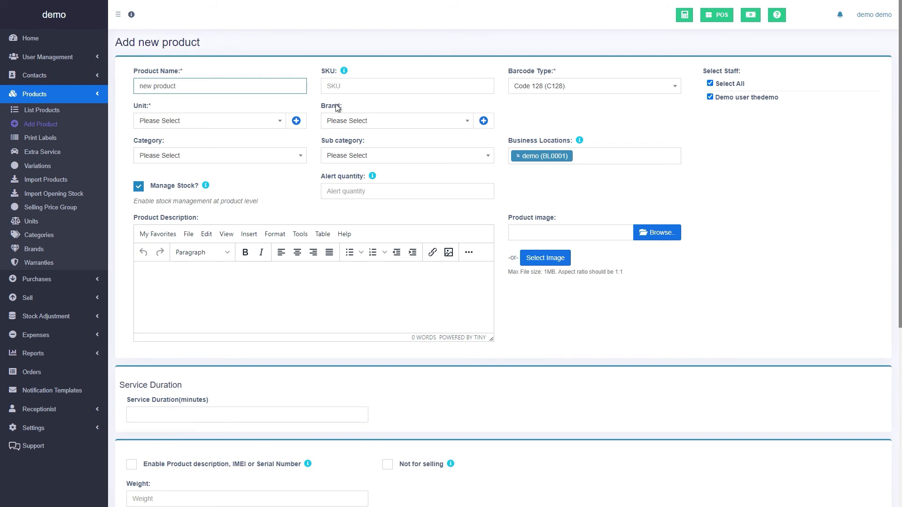
pyautogui.click(536, 130)
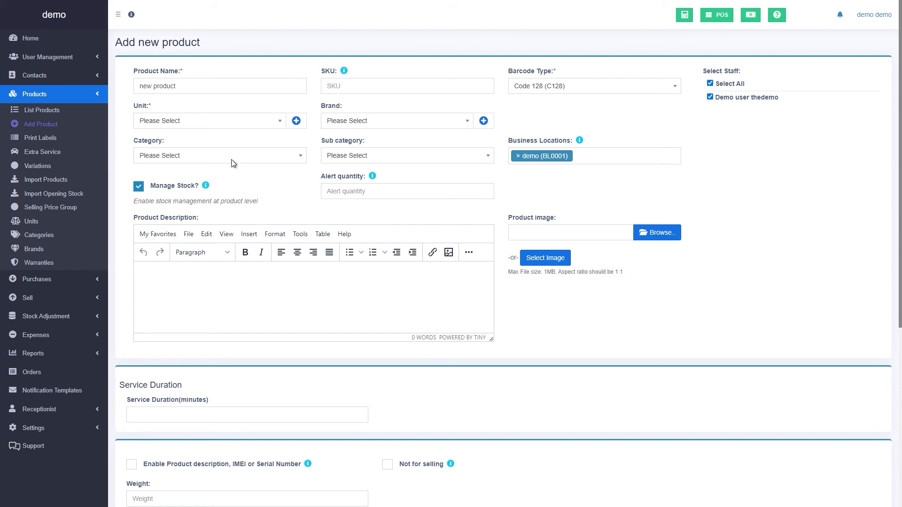
pyautogui.click(176, 126)
pyautogui.click(160, 151)
pyautogui.click(283, 160)
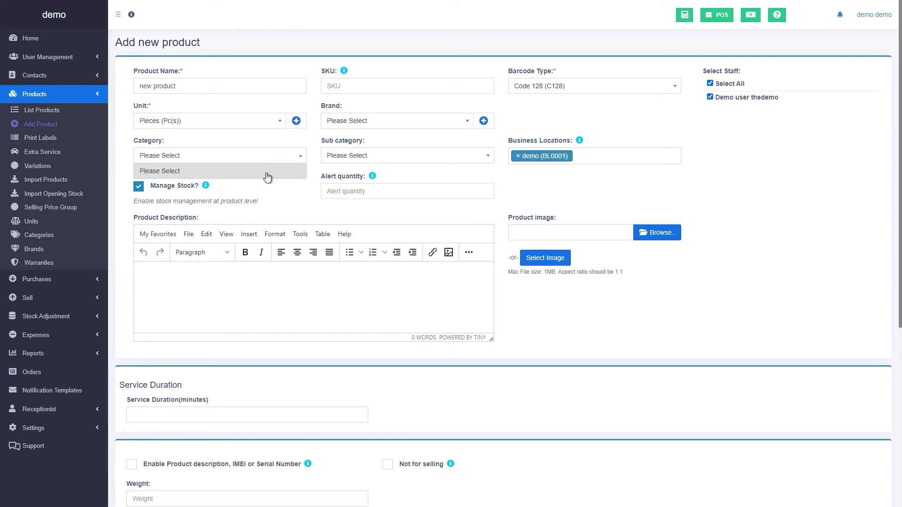
pyautogui.click(196, 187)
# Choose the YTS picture as the product image
pyautogui.scroll(-1, 208, 211)
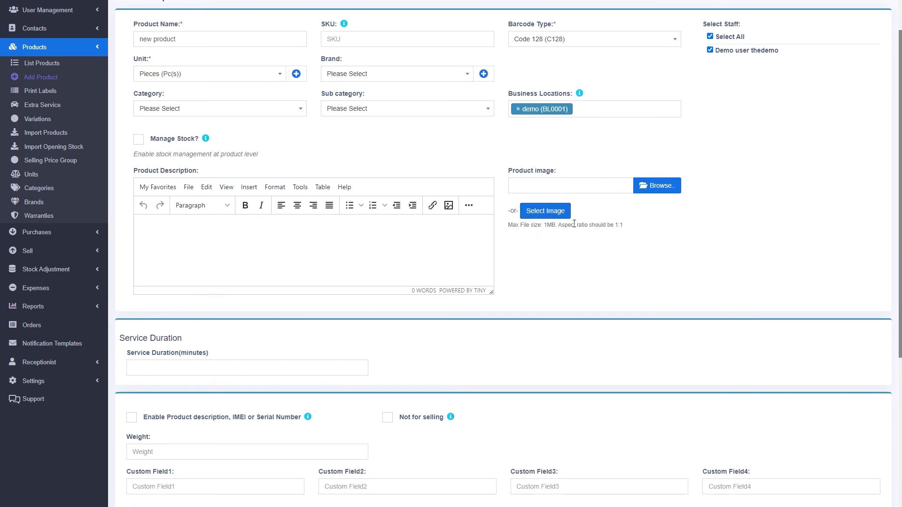
pyautogui.click(536, 213)
pyautogui.click(302, 363)
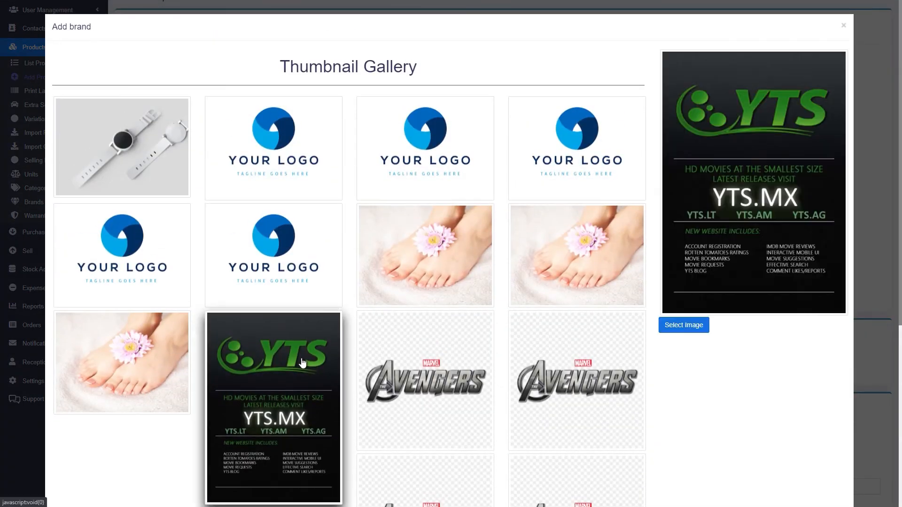
pyautogui.click(689, 324)
pyautogui.scroll(-1, 775, 315)
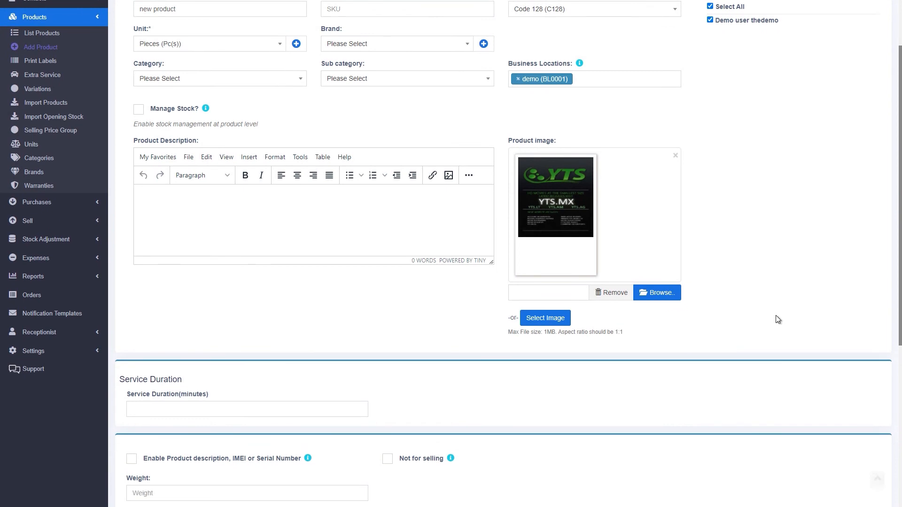
pyautogui.scroll(2, 777, 306)
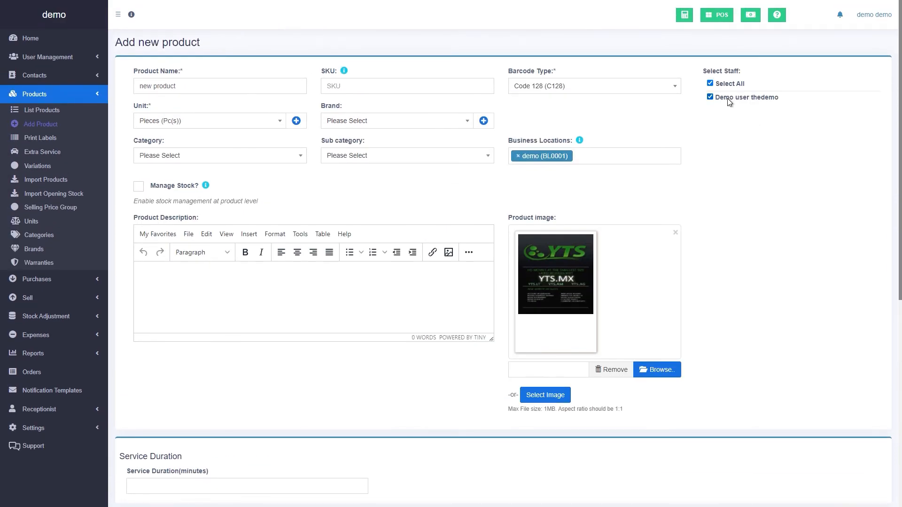
pyautogui.scroll(-7, 679, 263)
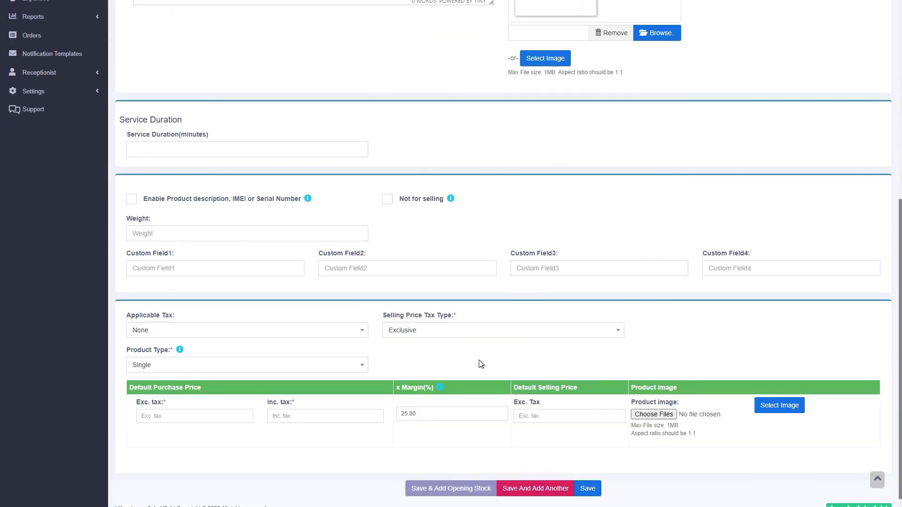
# Set the service duration to 60 minutes and the purchase price to 5 excluding tax
pyautogui.click(161, 134)
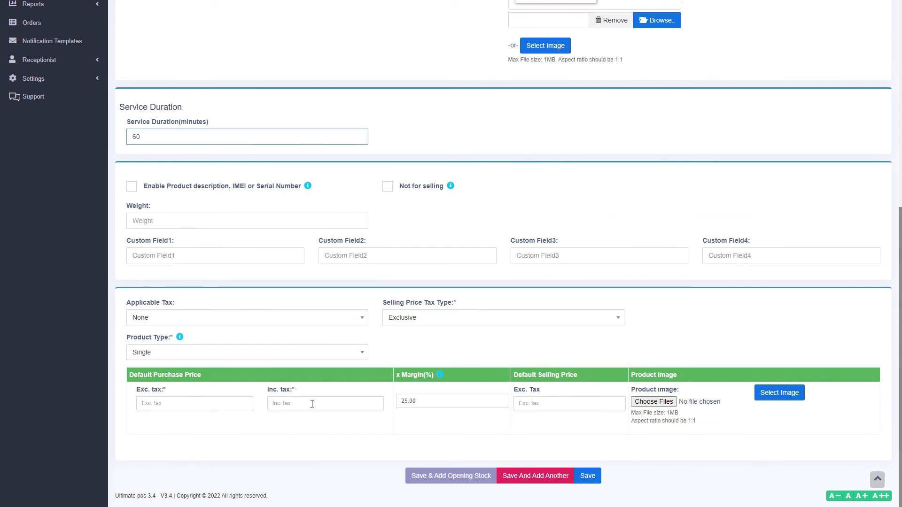
pyautogui.click(183, 407)
pyautogui.write('5')
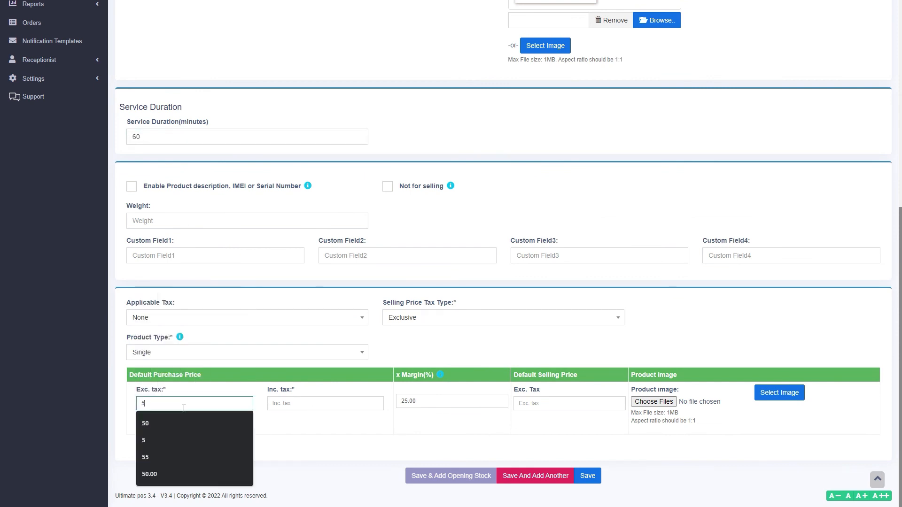
pyautogui.click(357, 451)
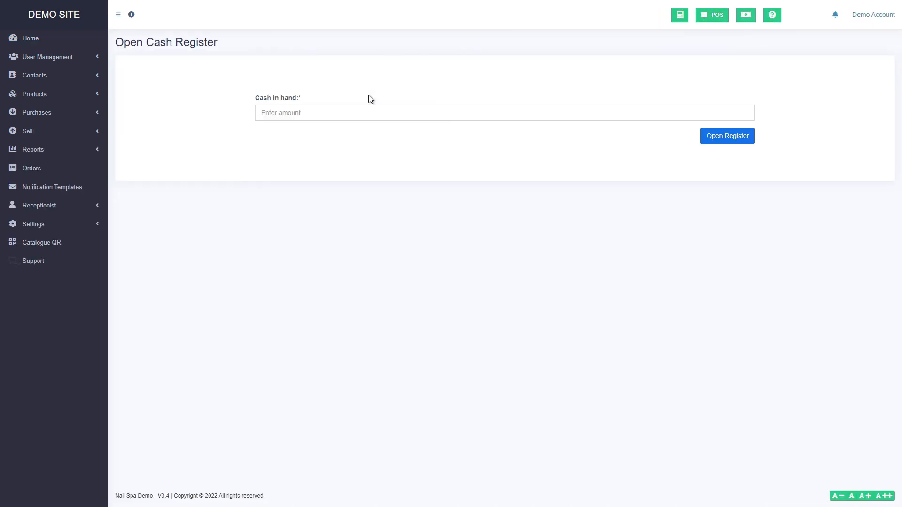
# Enter 0 as cash in hand and open the register
pyautogui.click(368, 112)
pyautogui.write('0')
pyautogui.click(713, 139)
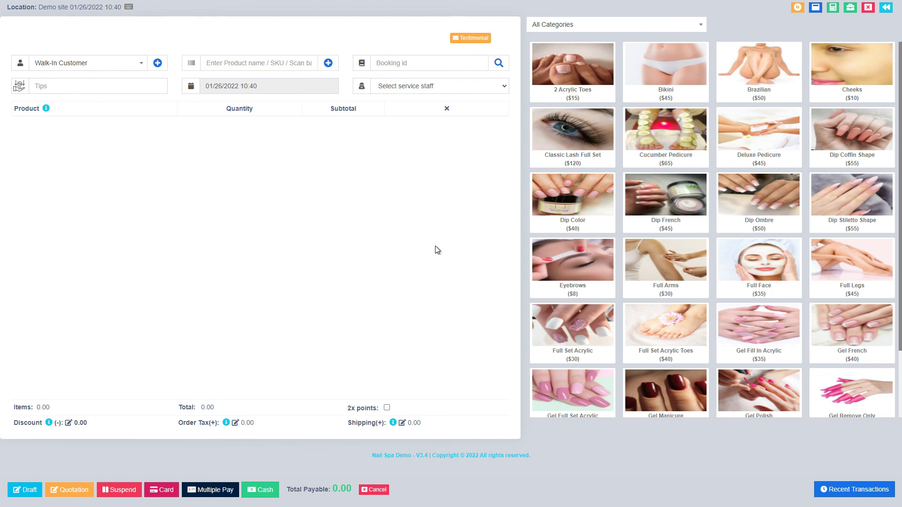
# Add the Eyebrows and Brazilian services to the cart, leaving the customer unchanged
pyautogui.click(580, 267)
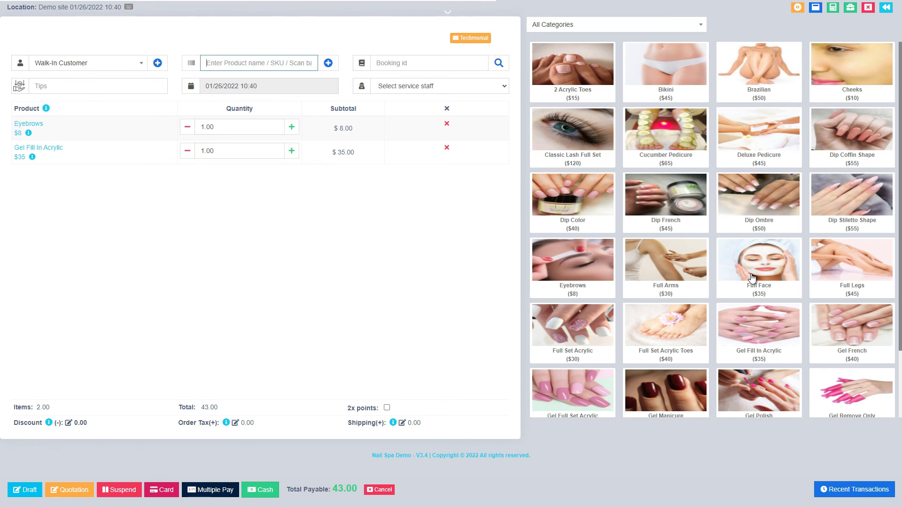
pyautogui.click(754, 73)
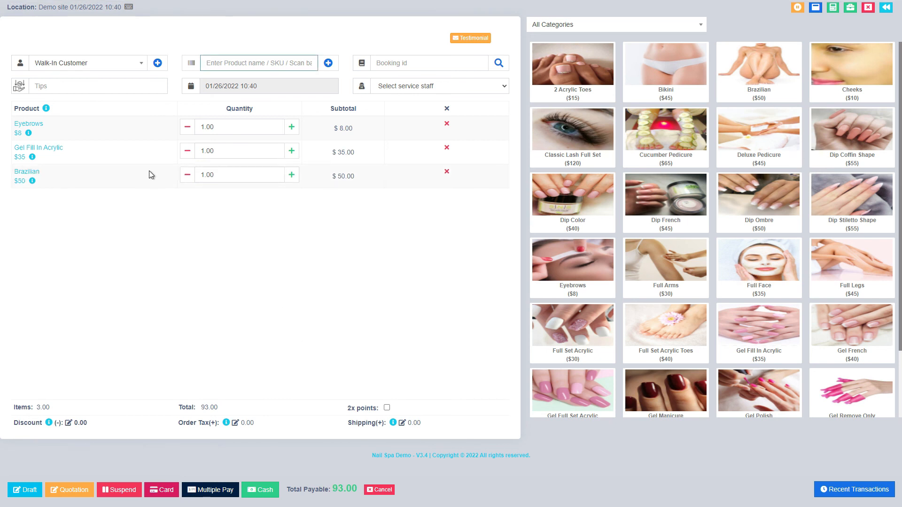
pyautogui.click(138, 64)
pyautogui.click(295, 326)
# Enter a tip of 8, assign a service staff member, and complete the sale as cash
pyautogui.click(79, 88)
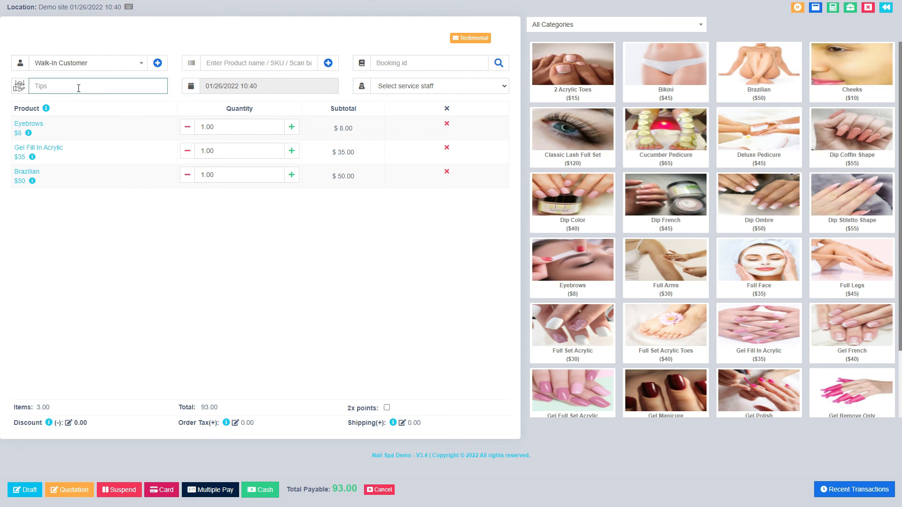
pyautogui.click(200, 243)
pyautogui.click(353, 282)
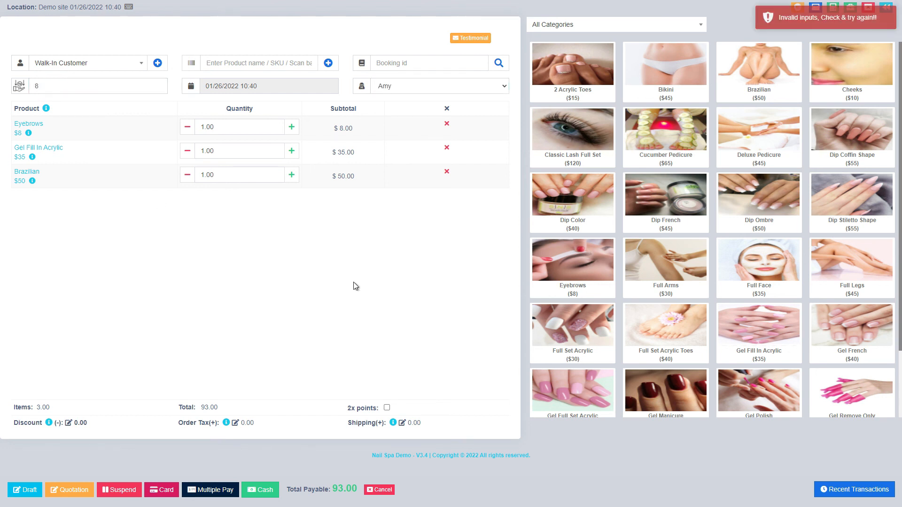
pyautogui.click(260, 490)
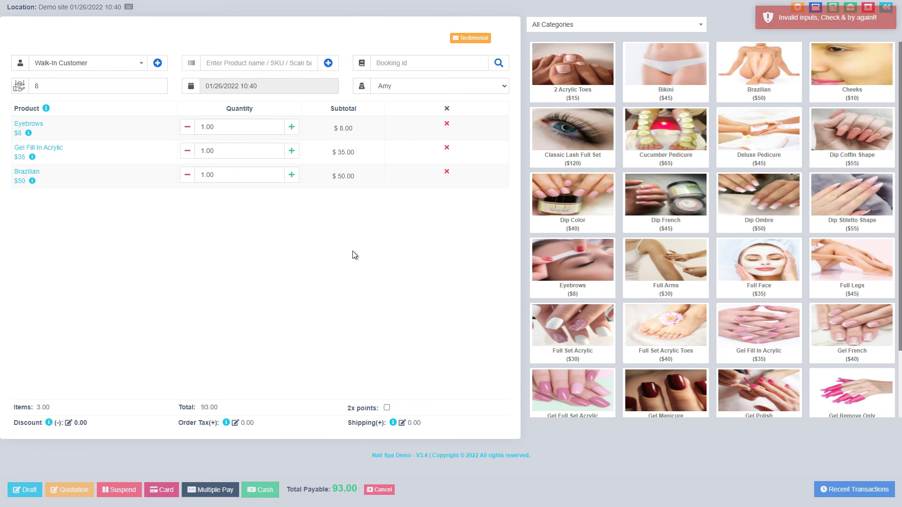